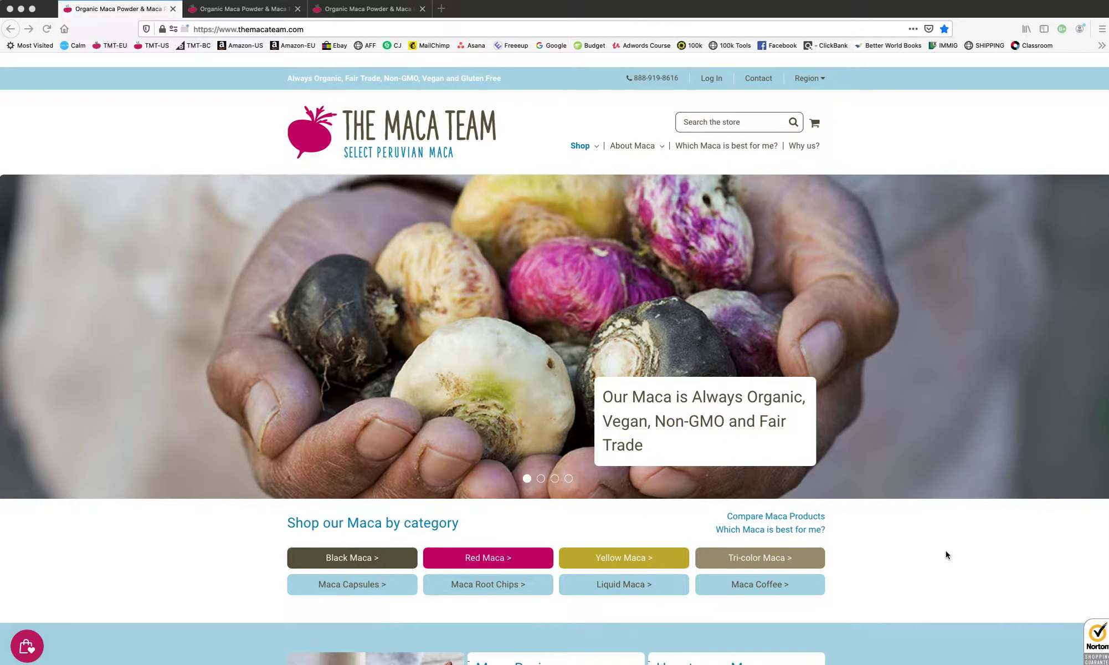
- Scroll to the homepage footer LINKS section and open the Affiliates program page
scroll(946, 554, "down", 15)
scroll(946, 554, "down", 10)
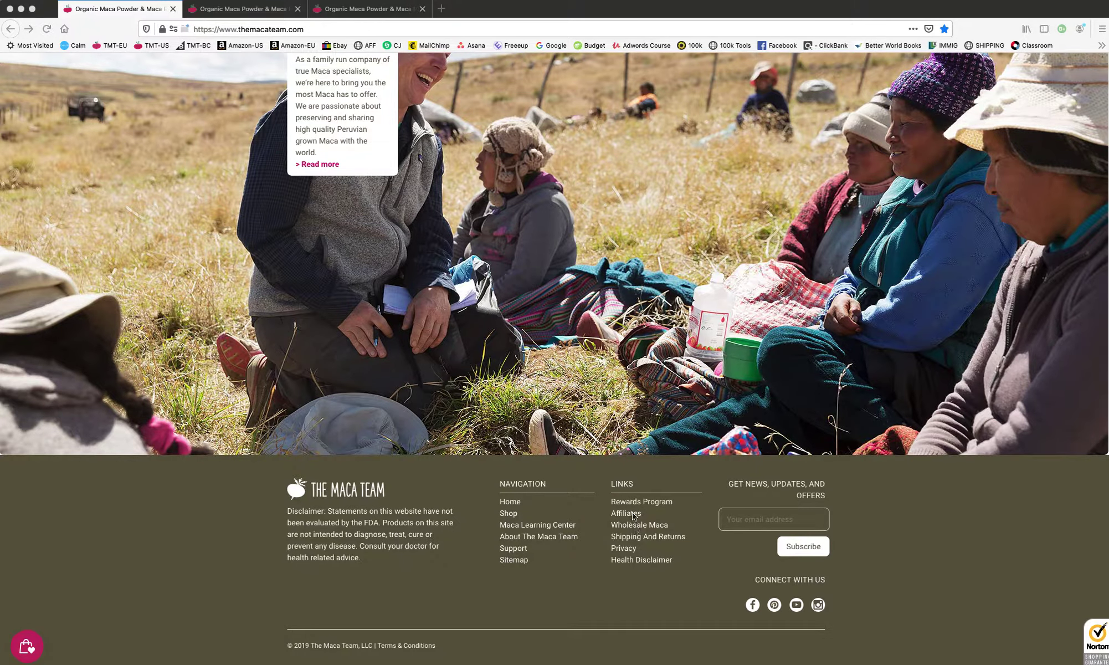
left_click(633, 518)
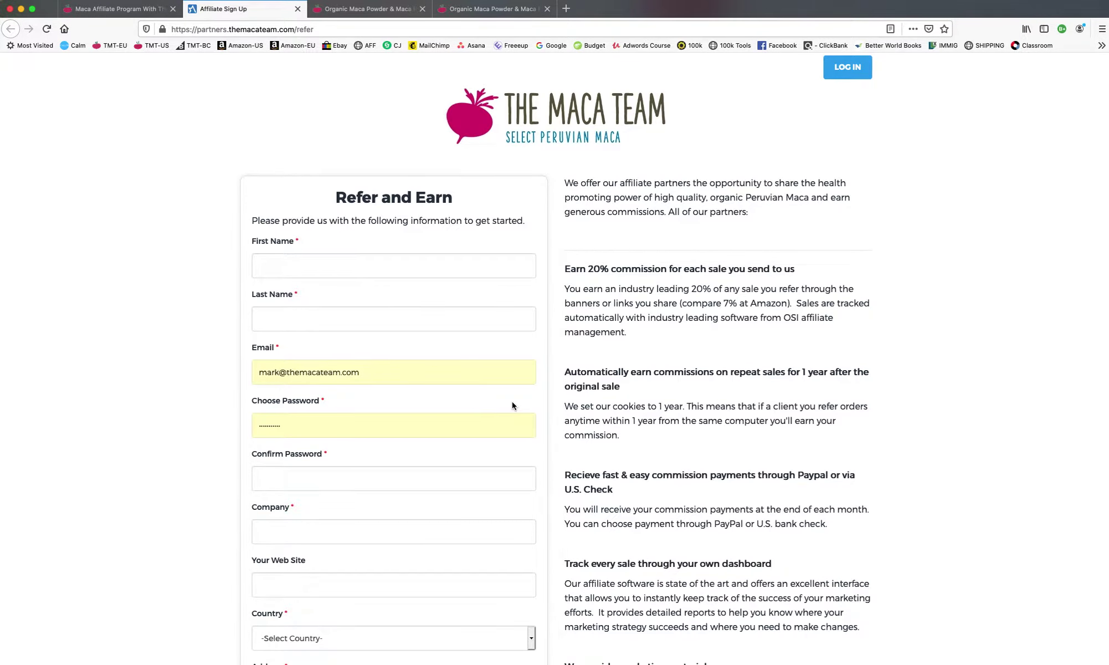
- Log in to the Omnistar affiliate dashboard through the LOG IN form
left_click(858, 67)
left_click(698, 223)
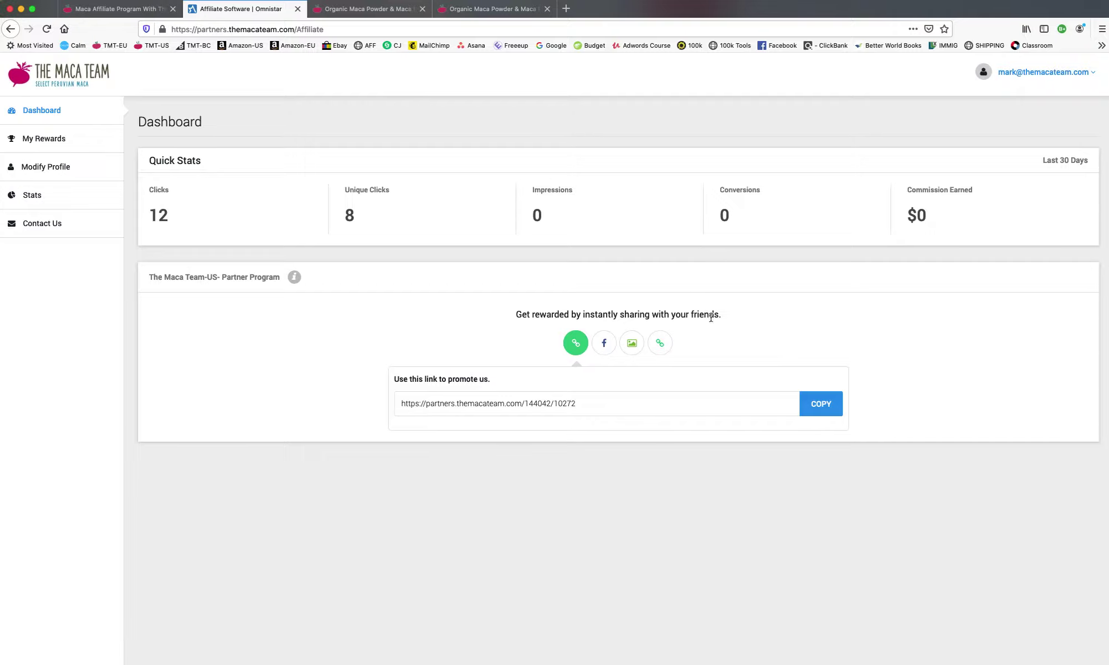
- Highlight the whole 'Get rewarded' sharing sentence
left_click_drag(735, 319, 517, 317)
left_click(508, 322)
triple_click(509, 323)
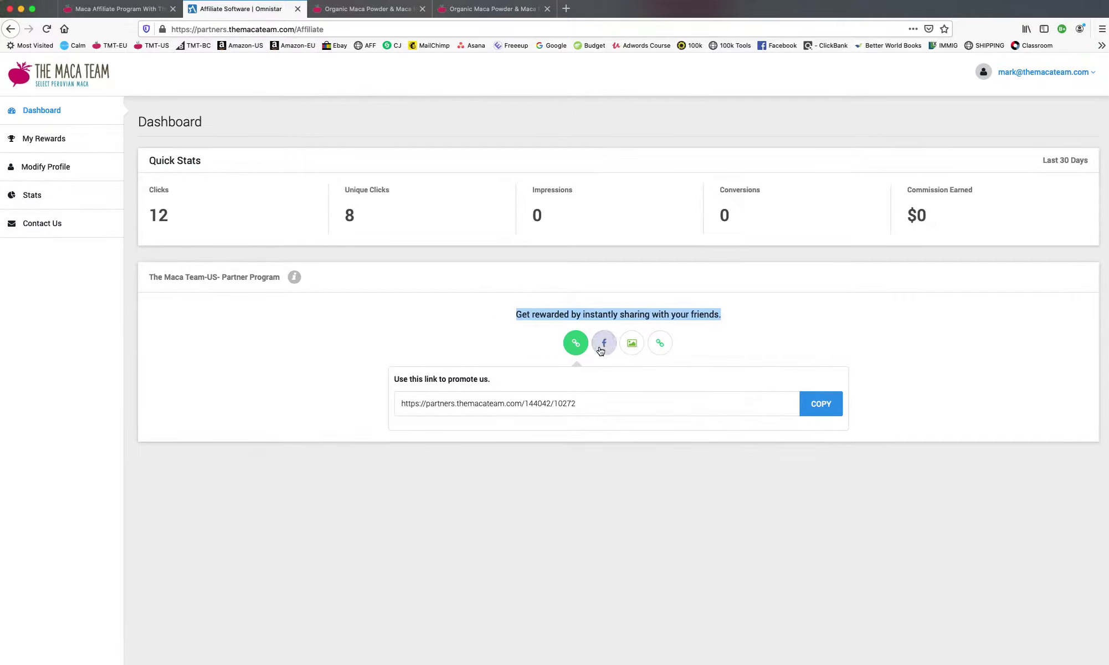
left_click_drag(587, 404, 538, 404)
left_click(537, 405)
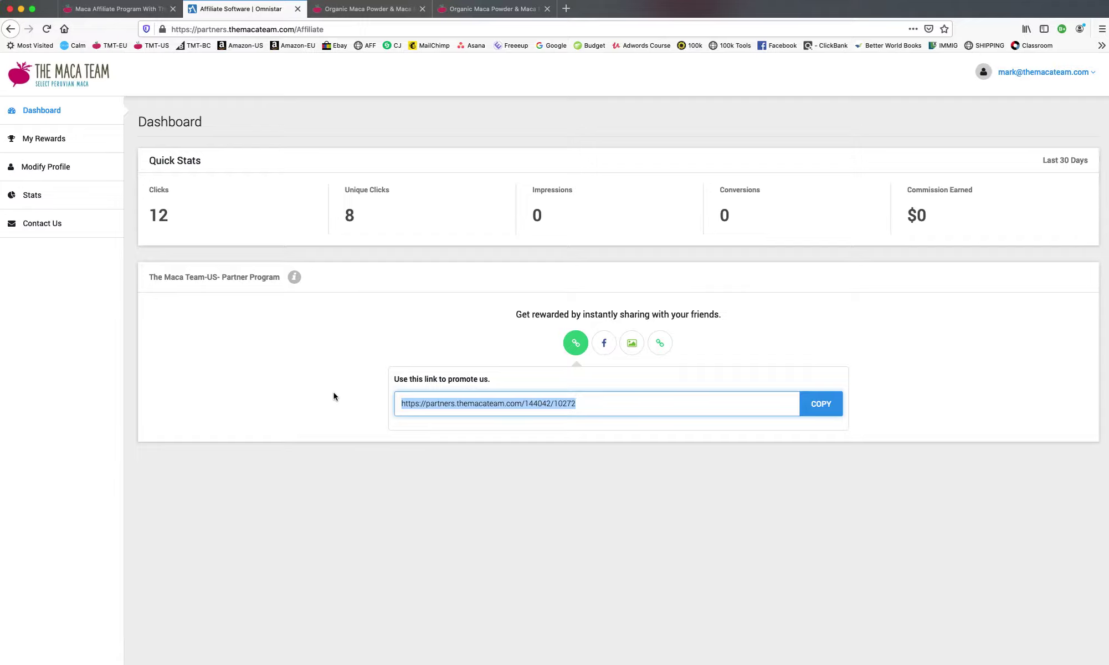
left_click(605, 348)
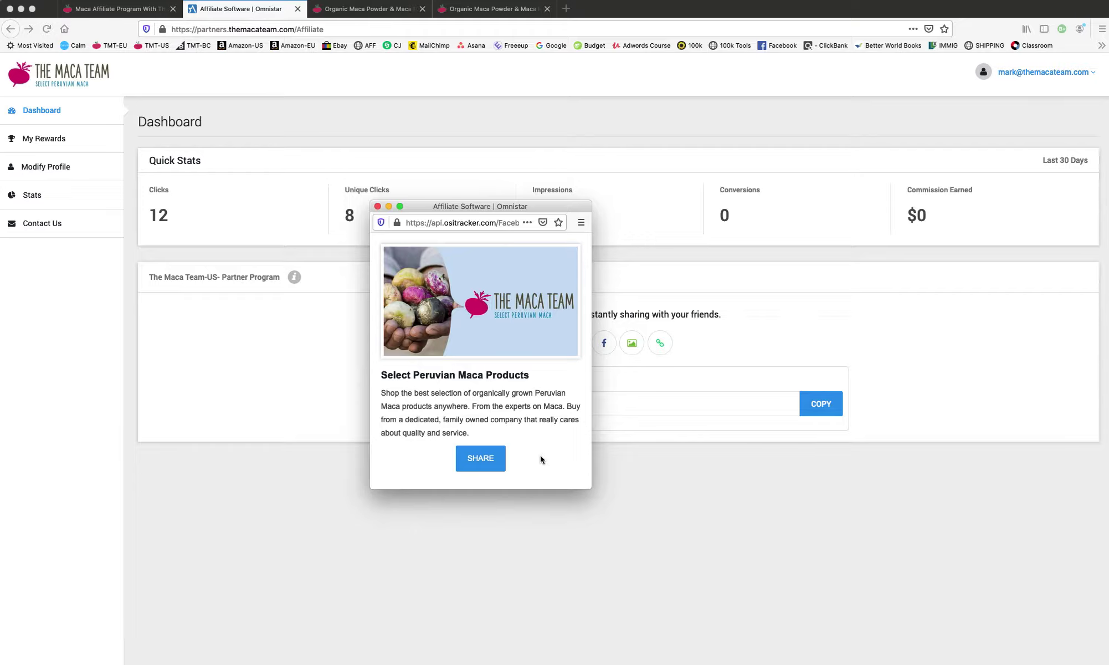
left_click(378, 207)
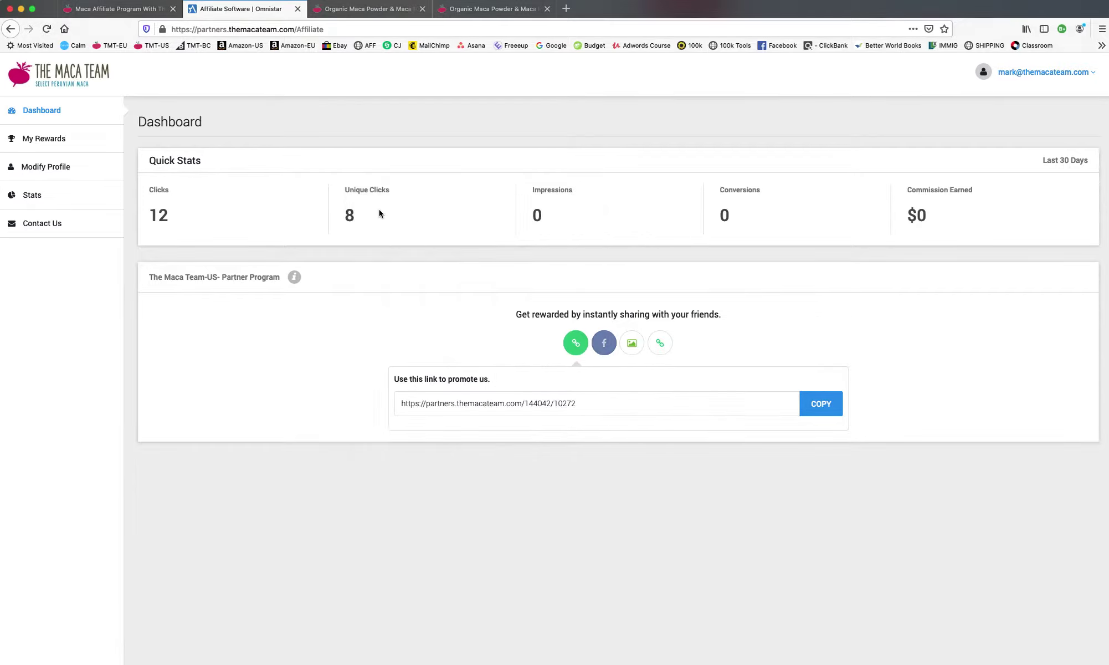
left_click(634, 347)
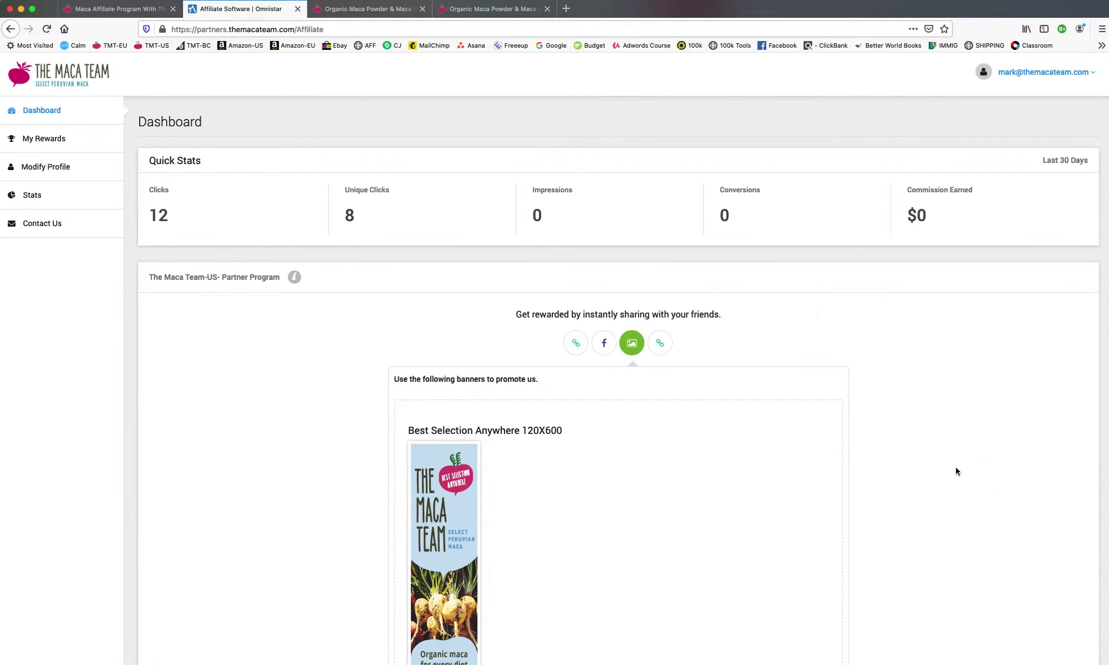
- Copy the HTML embed code of the Best Selection Anywhere 120X600 banner
scroll(957, 472, "down", 3)
scroll(957, 471, "down", 2)
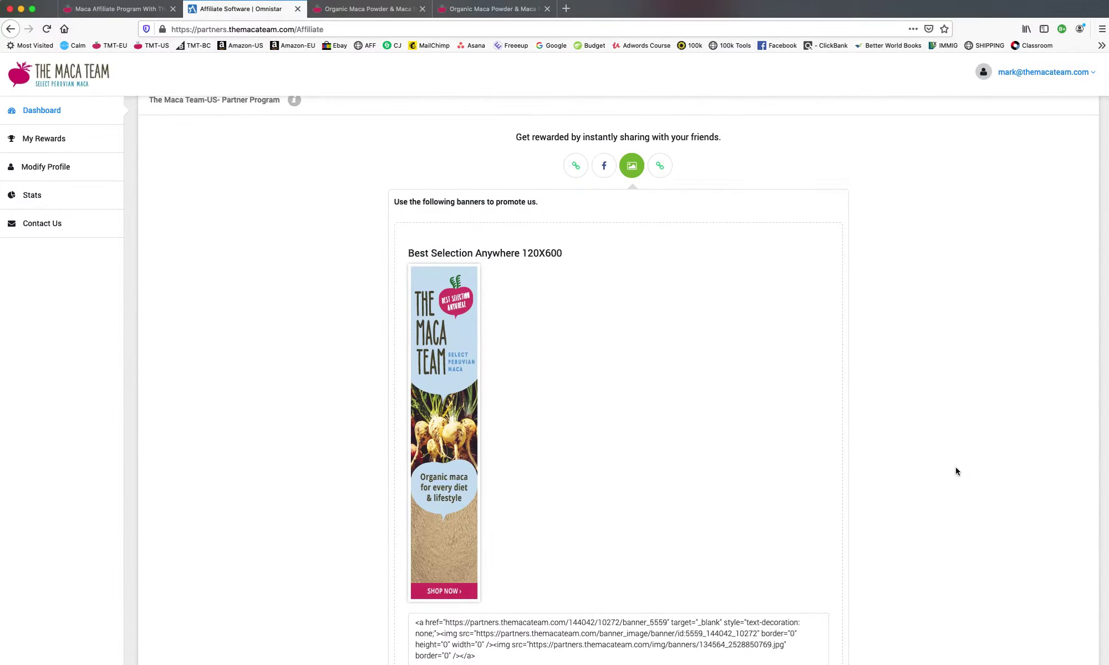
scroll(957, 472, "down", 1)
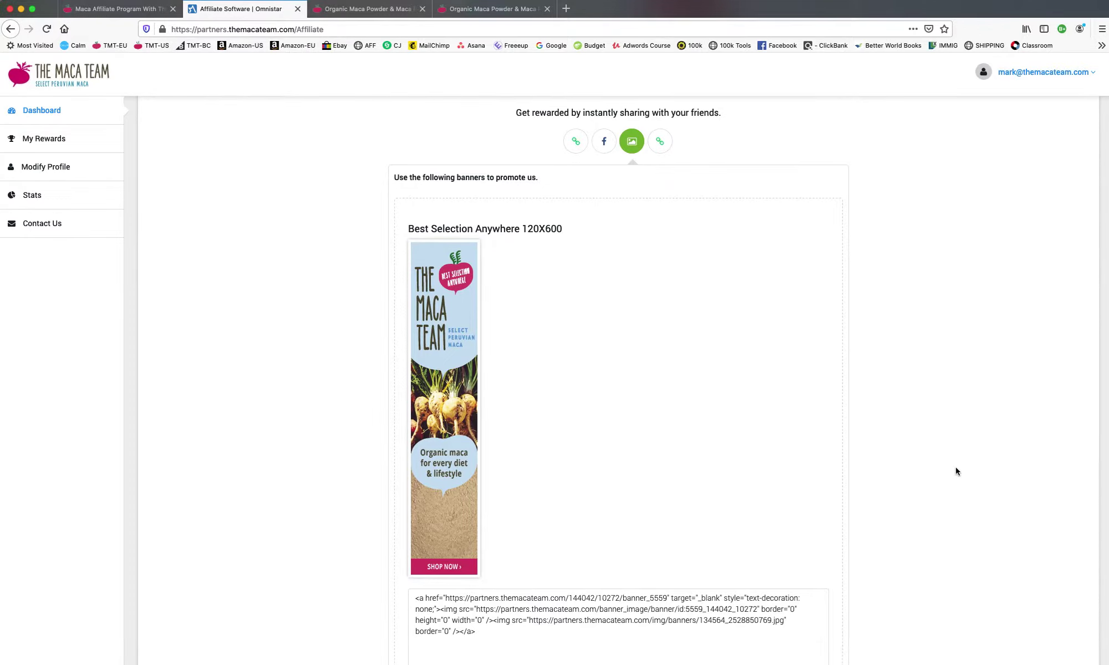
scroll(957, 472, "down", 3)
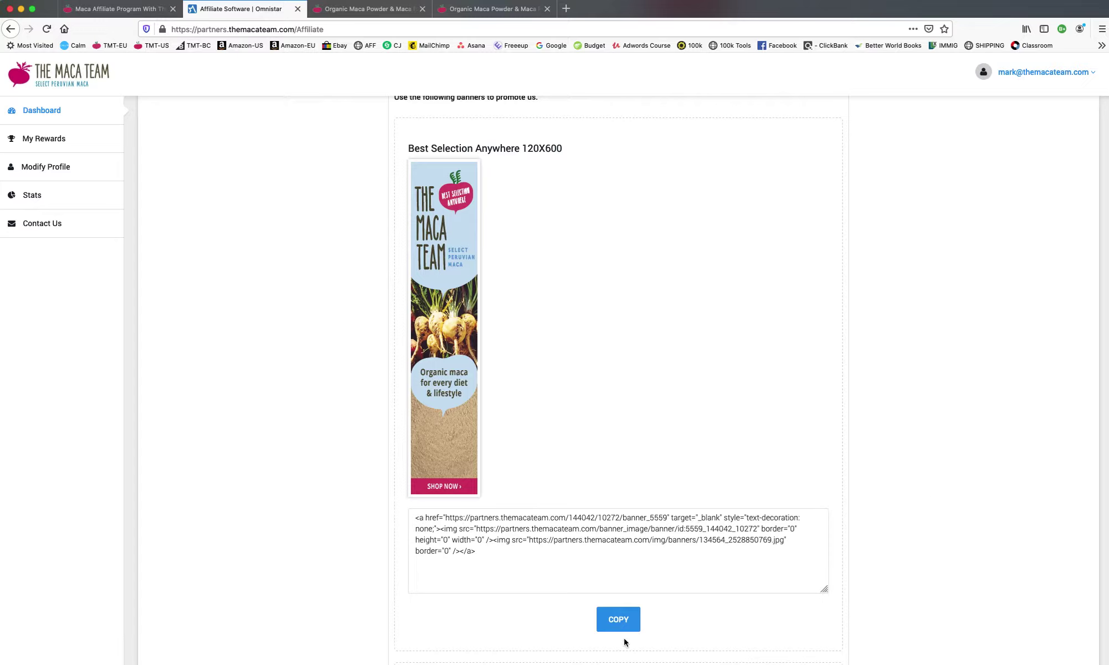
left_click(618, 623)
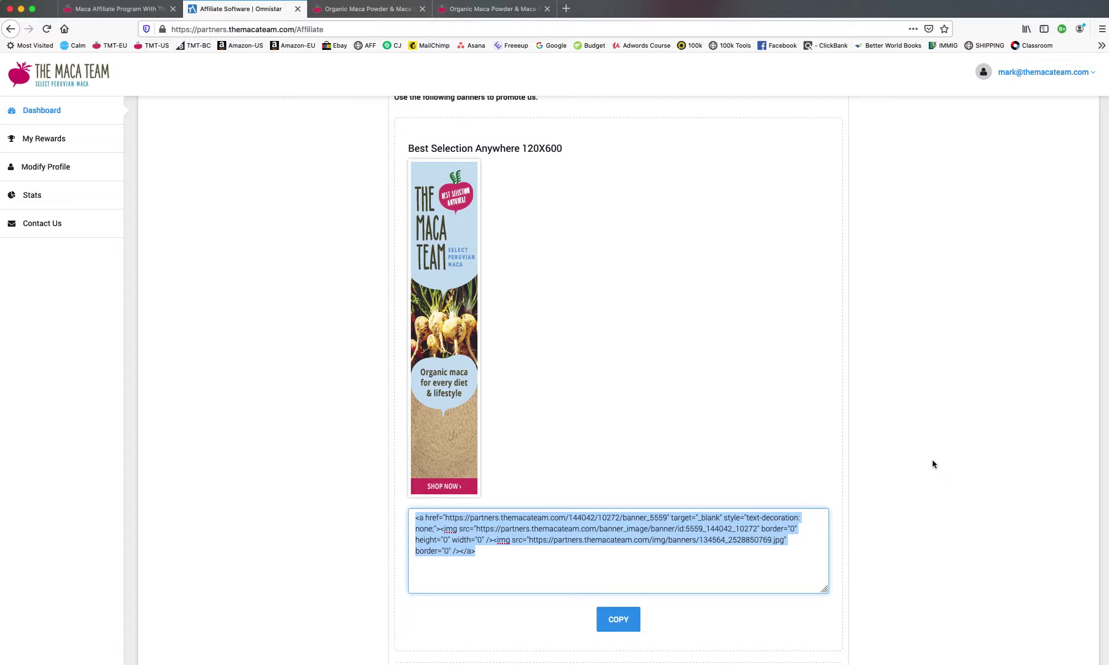
scroll(933, 464, "up", 5)
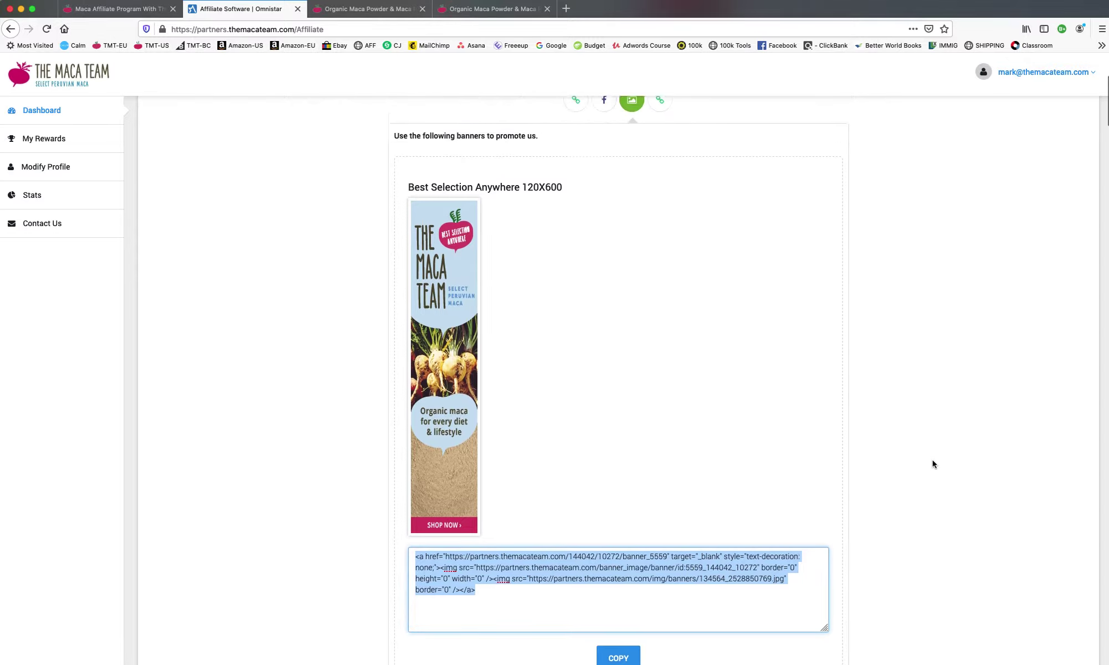
scroll(934, 464, "up", 3)
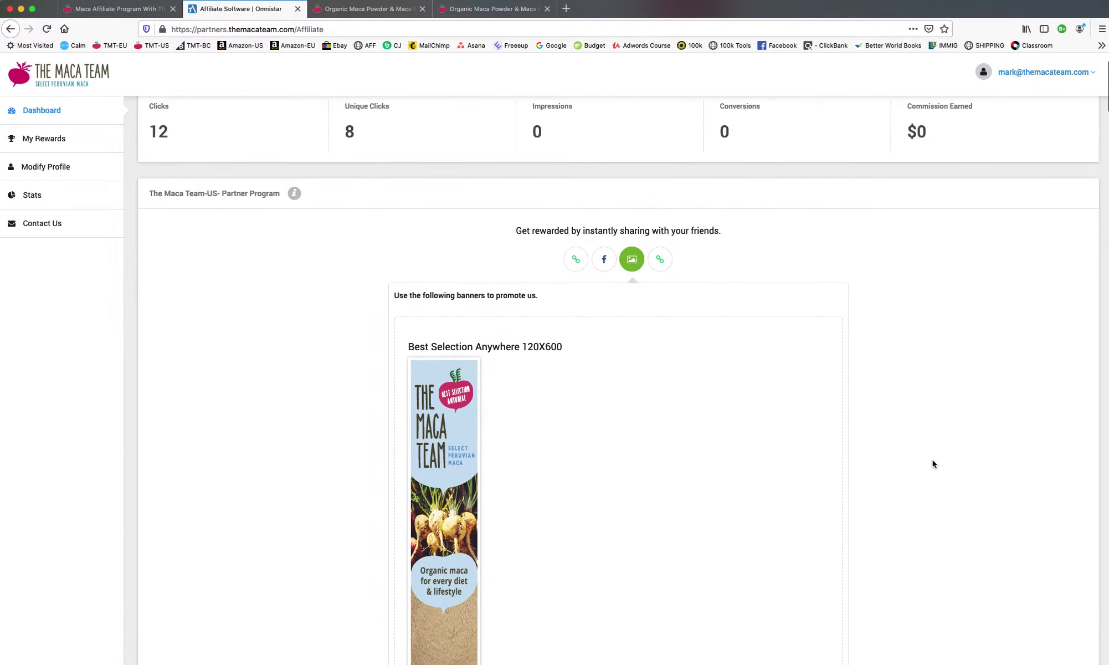
scroll(934, 464, "up", 3)
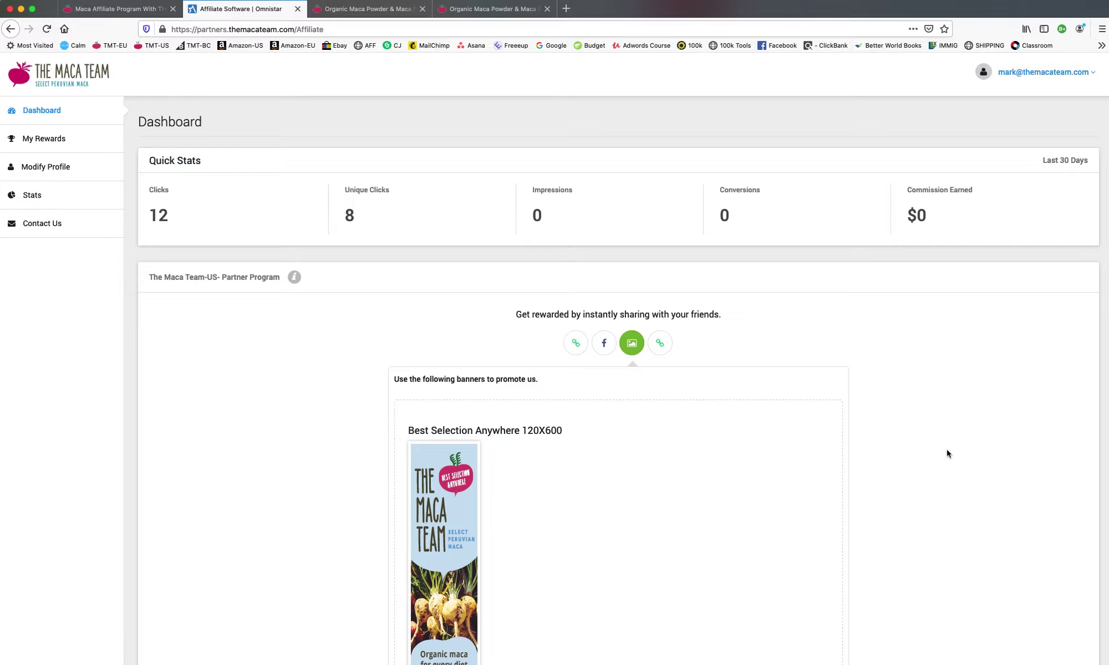
- Open the custom link creator listing the red-maca link, then switch to the website tab
left_click(661, 343)
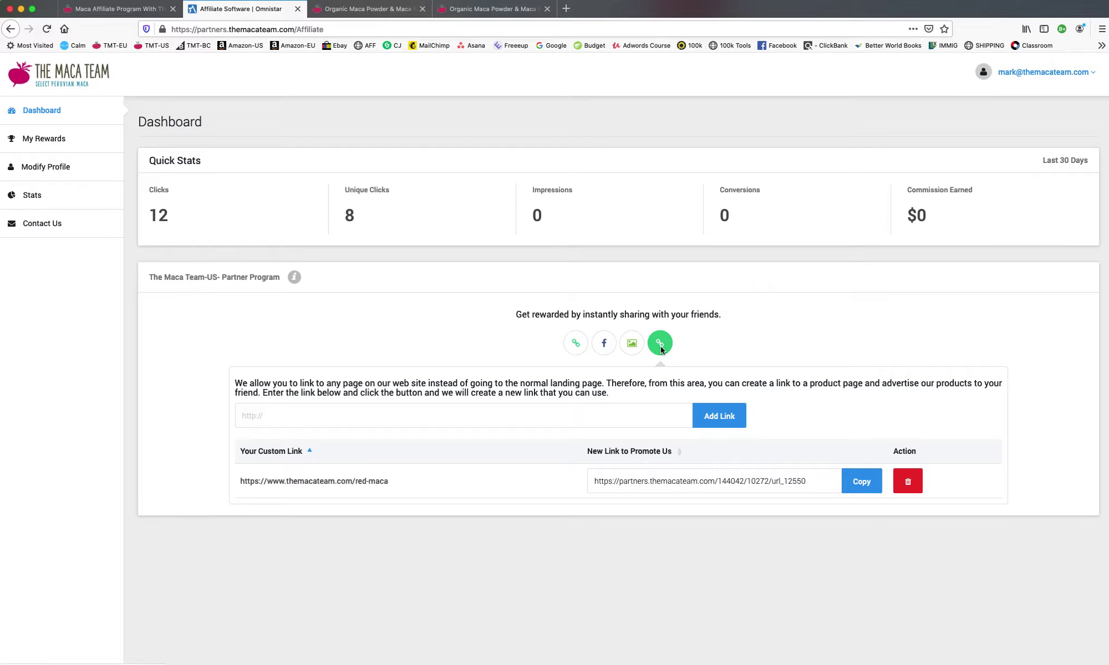
left_click(293, 419)
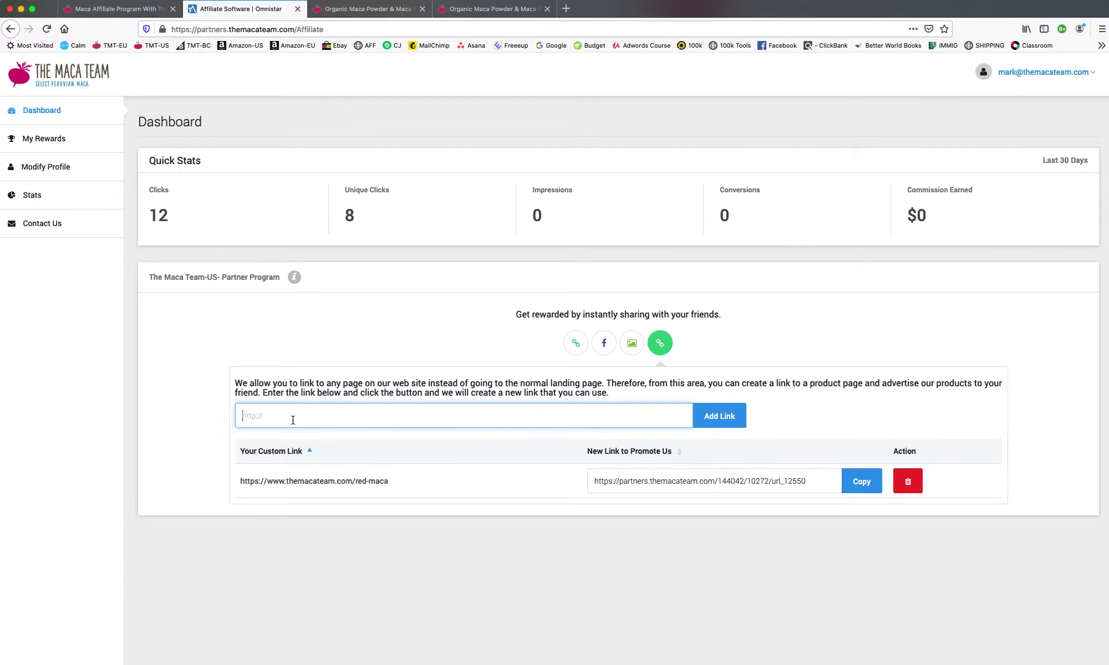
left_click(490, 10)
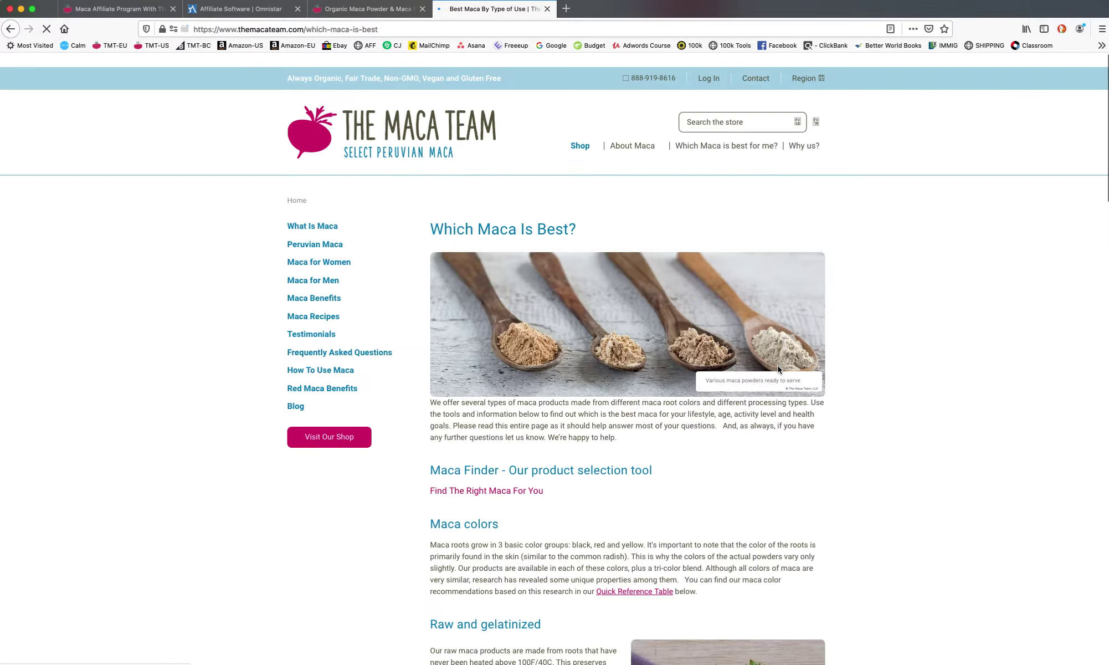
- Expand the Maca Finder, copy the Which Maca Is Best page URL, and return to the dashboard
scroll(778, 369, "down", 3)
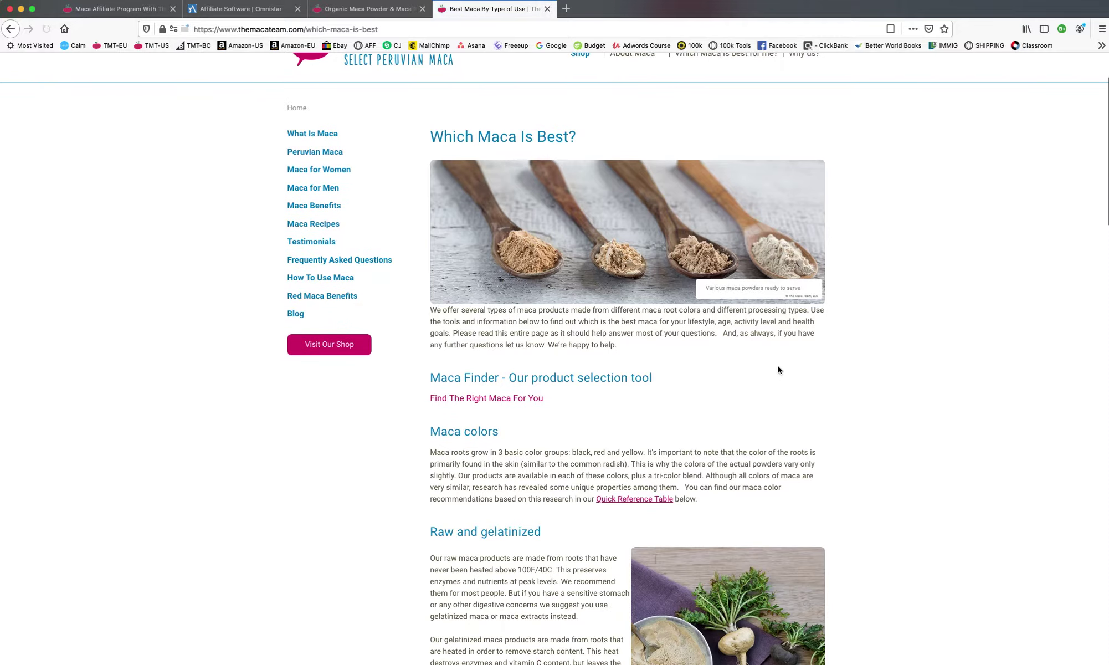
left_click(548, 402)
scroll(592, 400, "down", 4)
scroll(735, 455, "down", 1)
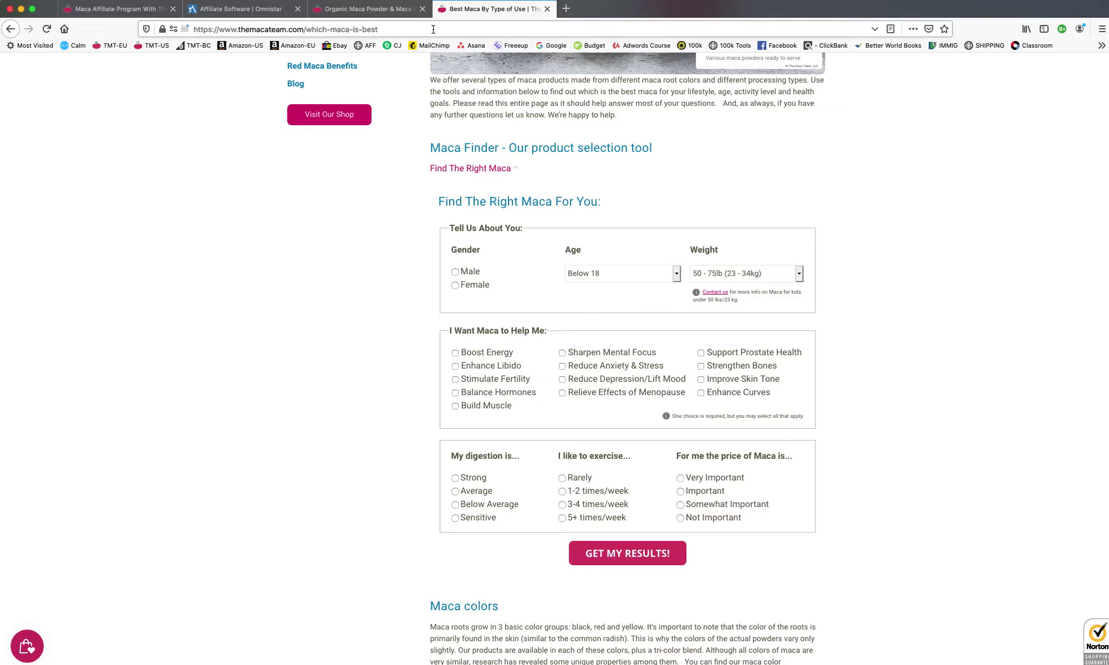
left_click(473, 29)
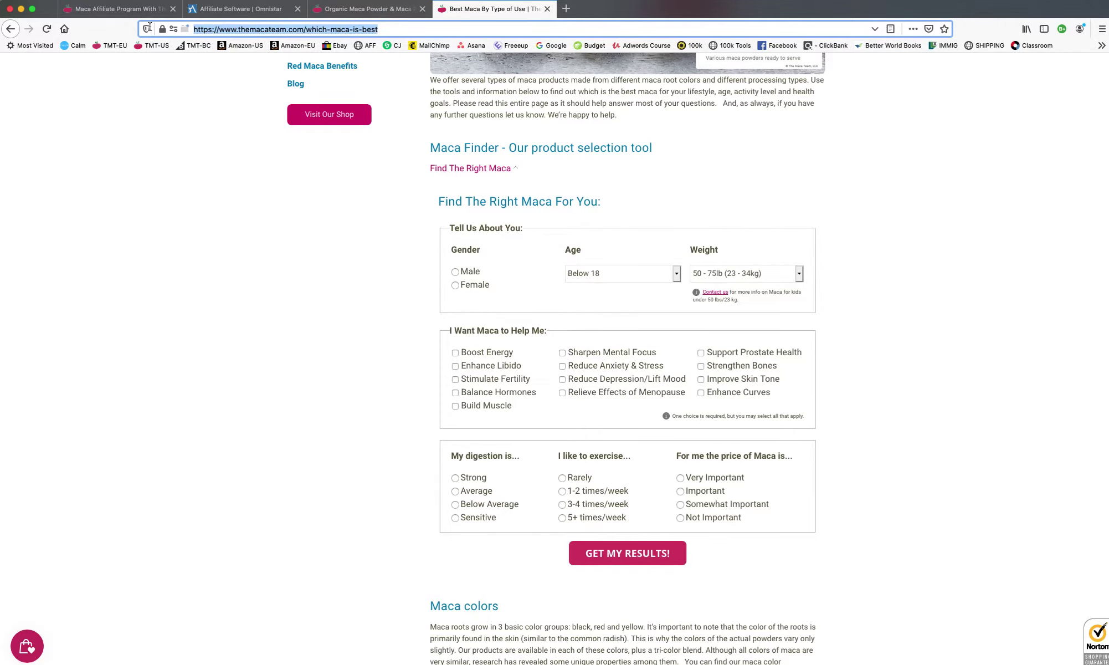
left_click(224, 9)
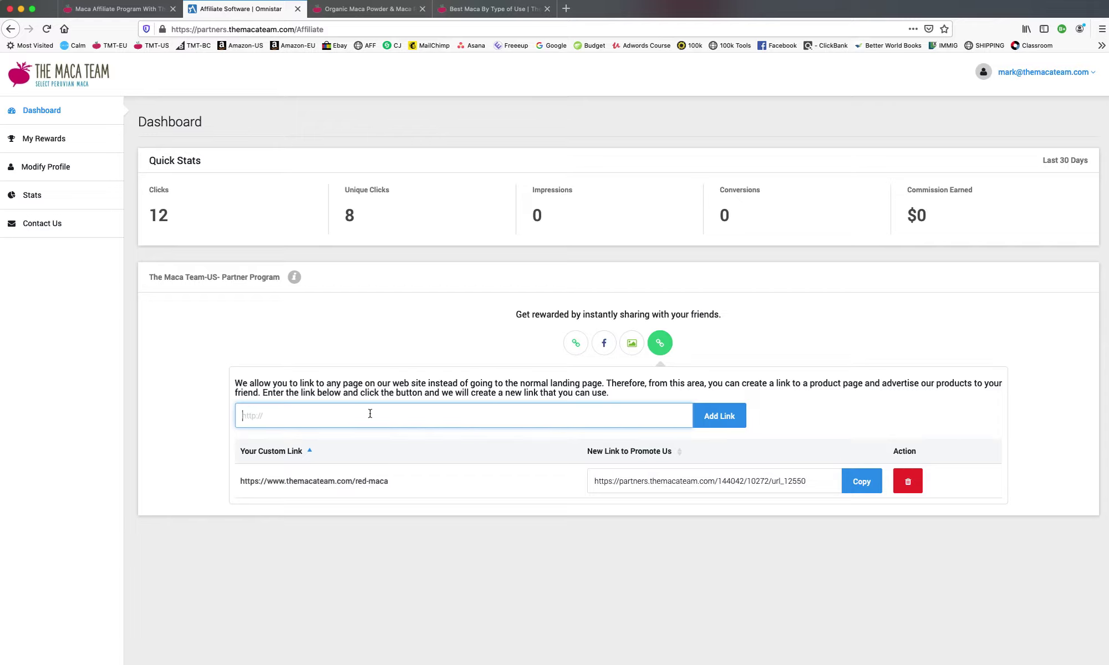
- Add the pasted which-maca-is-best URL as a custom link and select the new url_12551 link
key("ctrl+v")
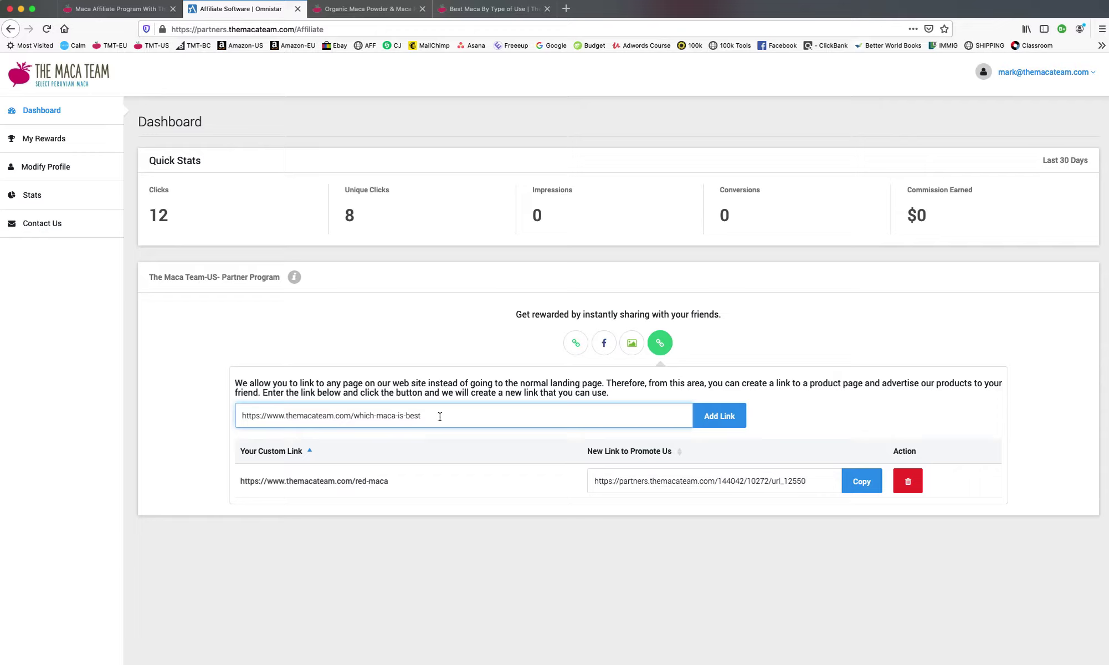
left_click(735, 421)
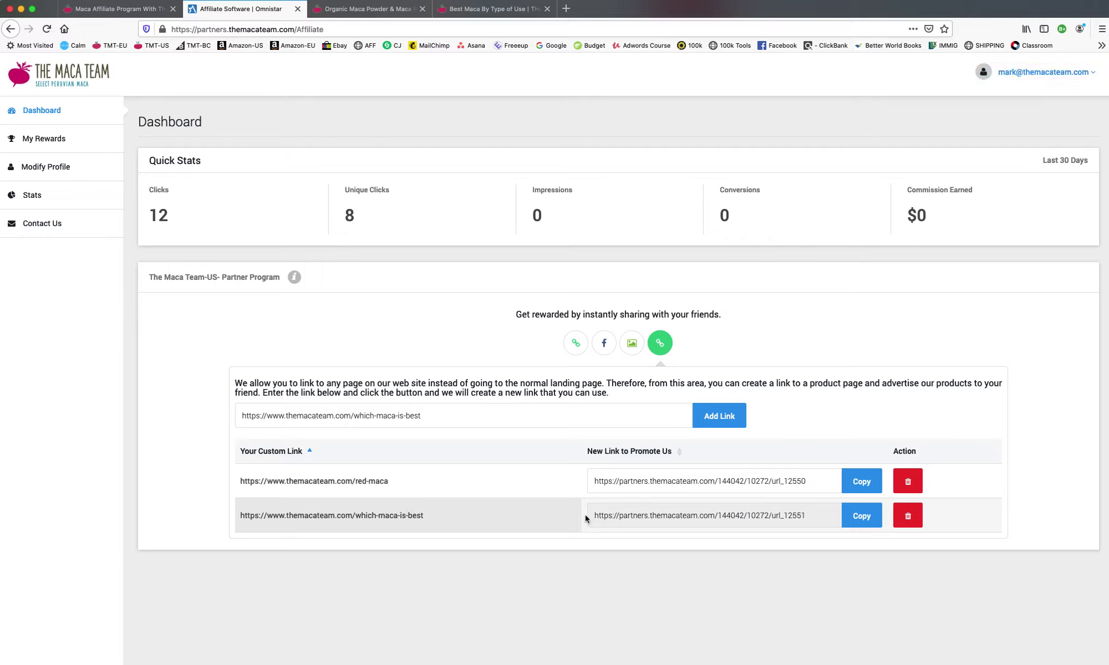
left_click_drag(596, 517, 826, 516)
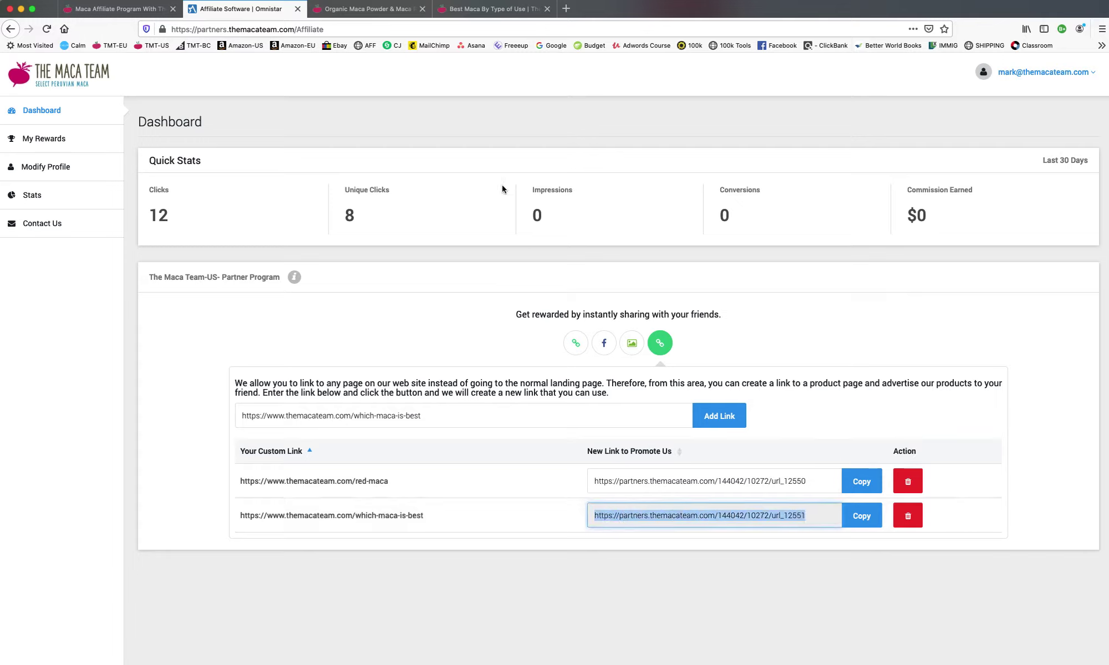
- Open the url_12551 affiliate link in a new tab, confirm it reaches Which Maca Is Best, then return
left_click(567, 9)
key("ctrl+v")
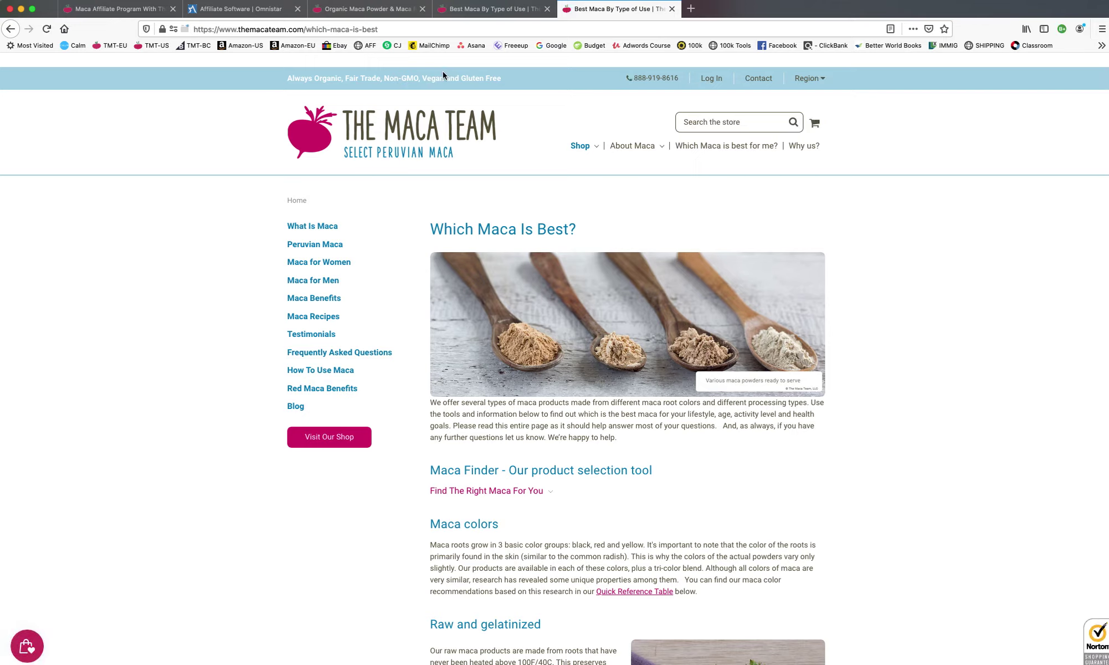
left_click(405, 29)
left_click(405, 29)
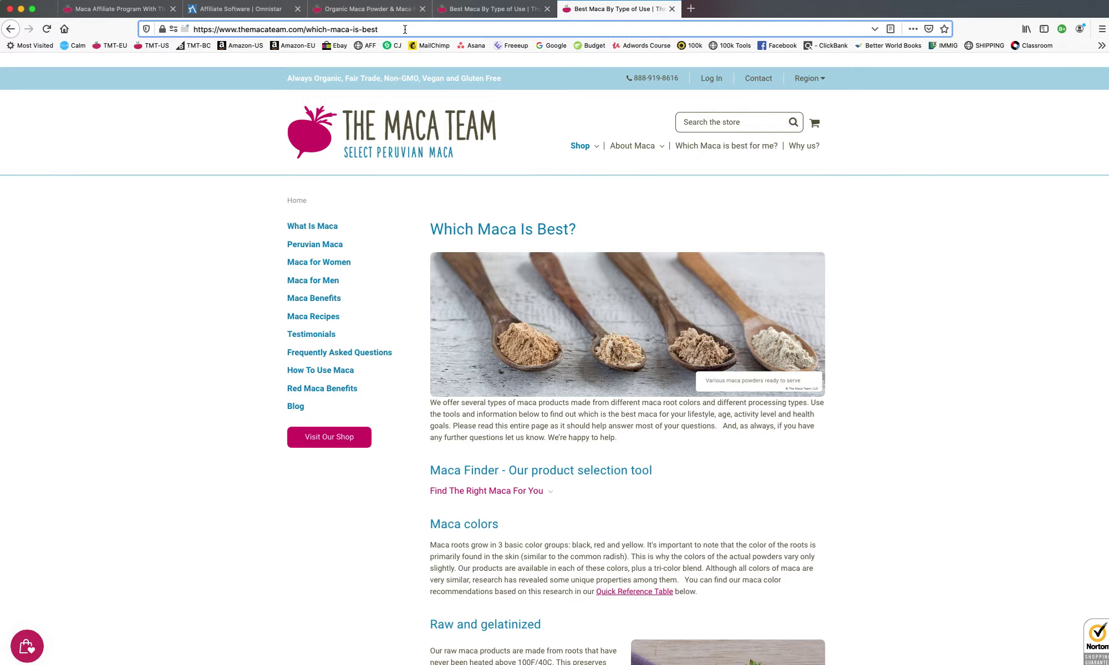
left_click(263, 10)
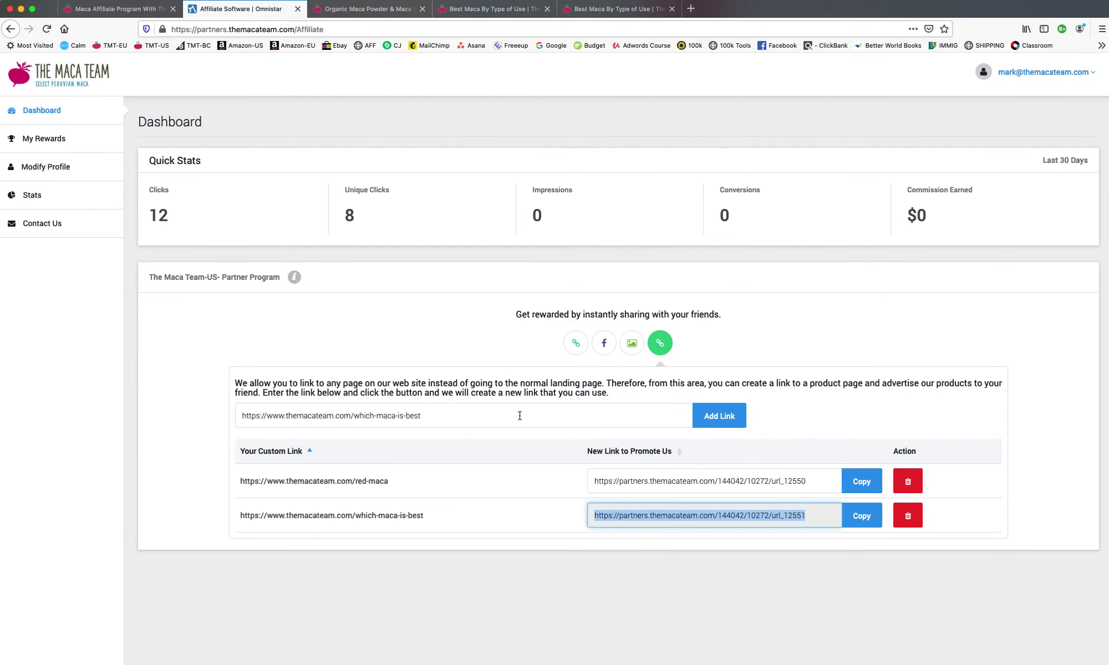
left_click(525, 579)
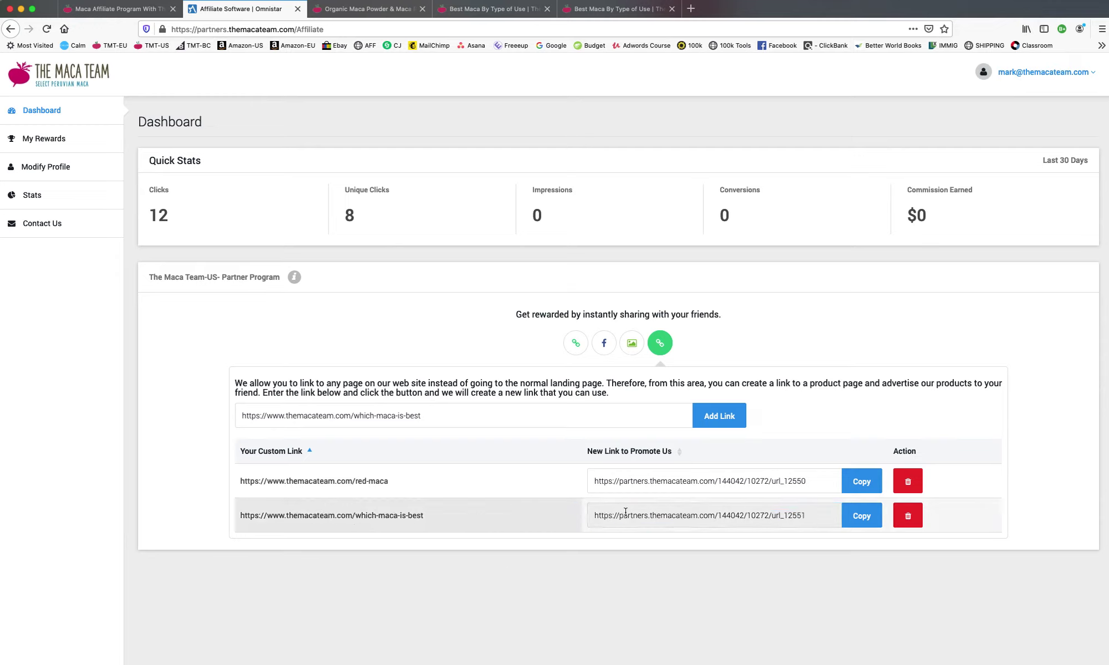
left_click(664, 480)
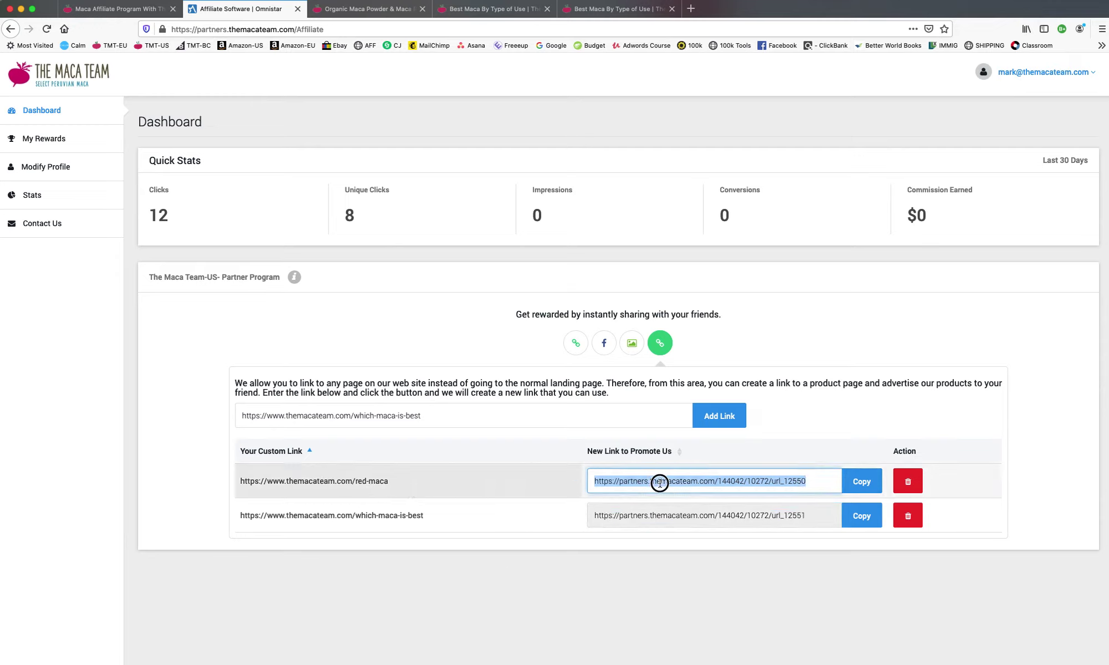
left_click(637, 517)
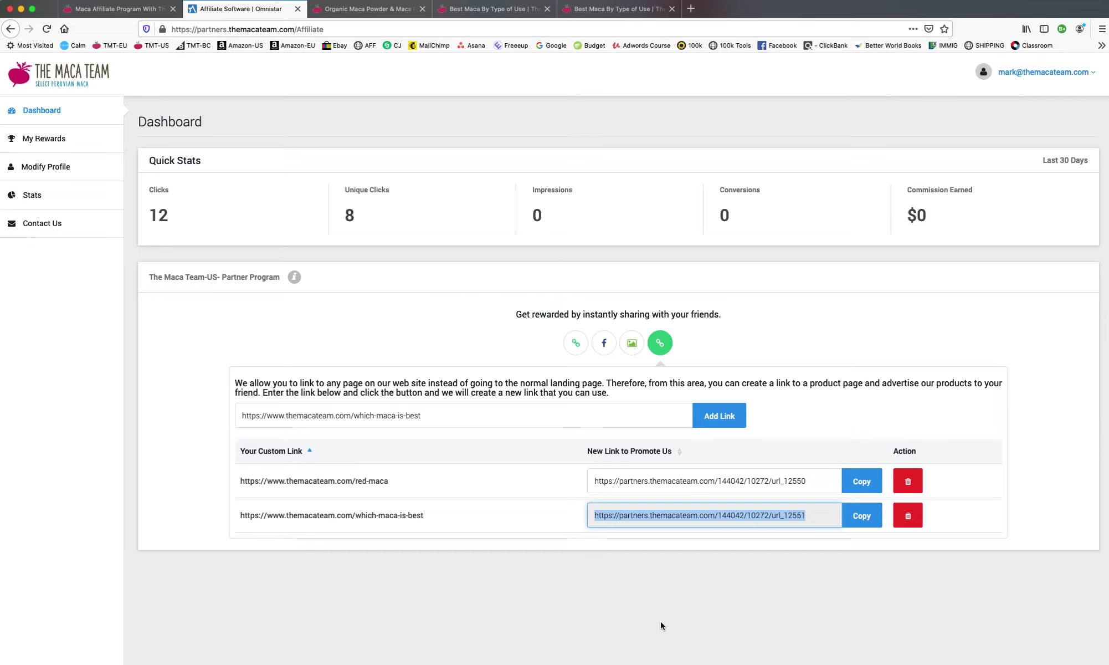
left_click_drag(180, 215, 143, 215)
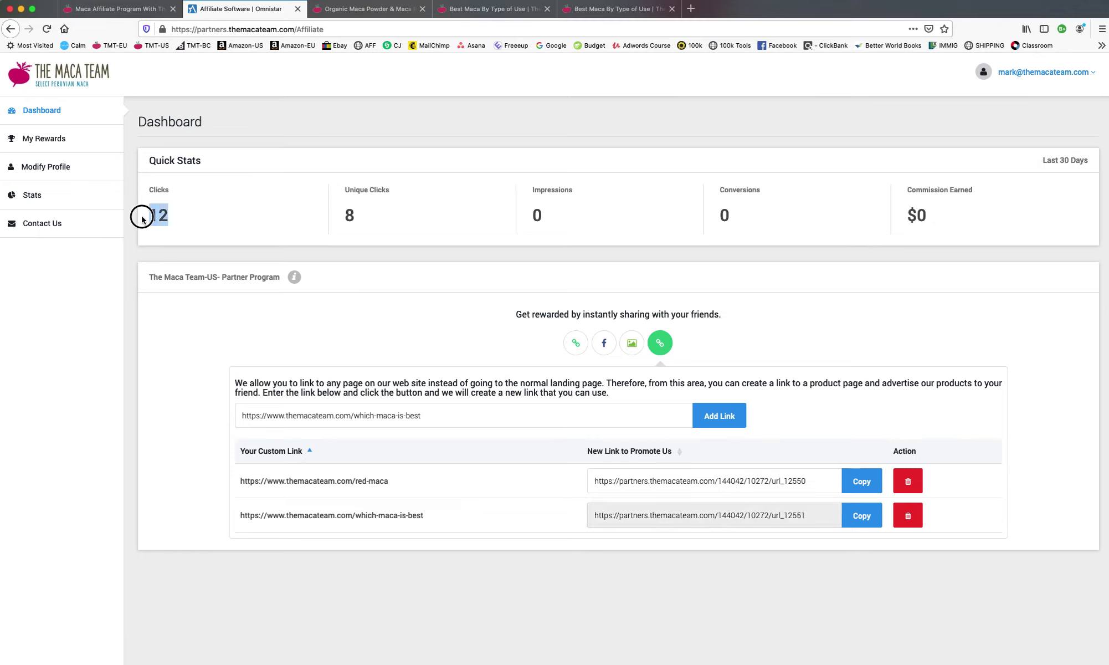
left_click(354, 215)
double_click(353, 216)
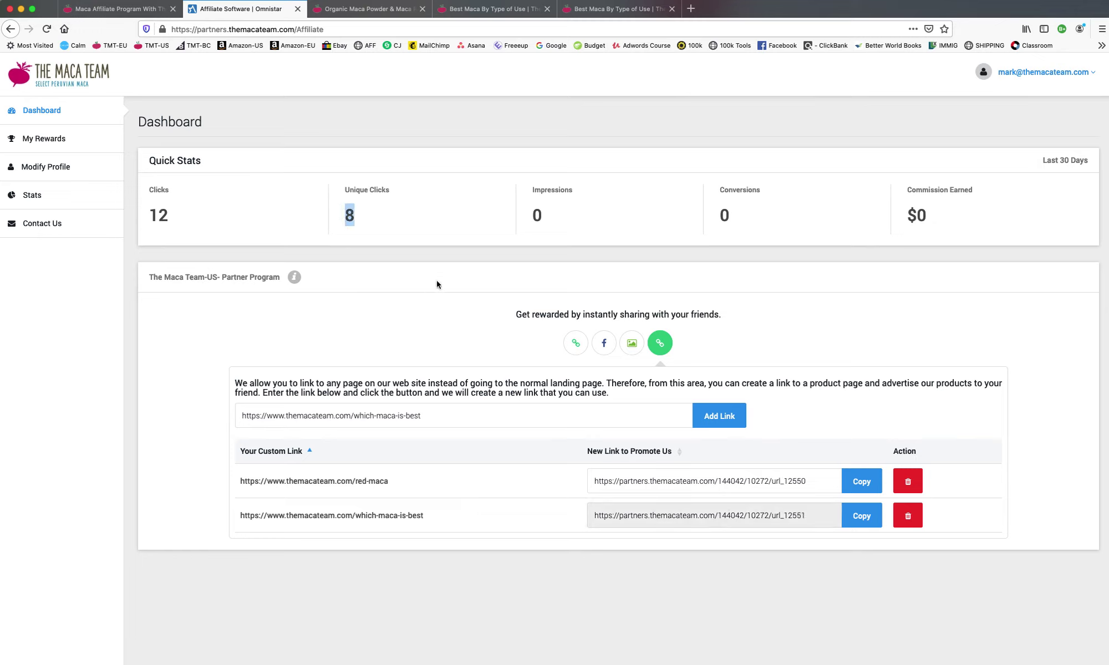